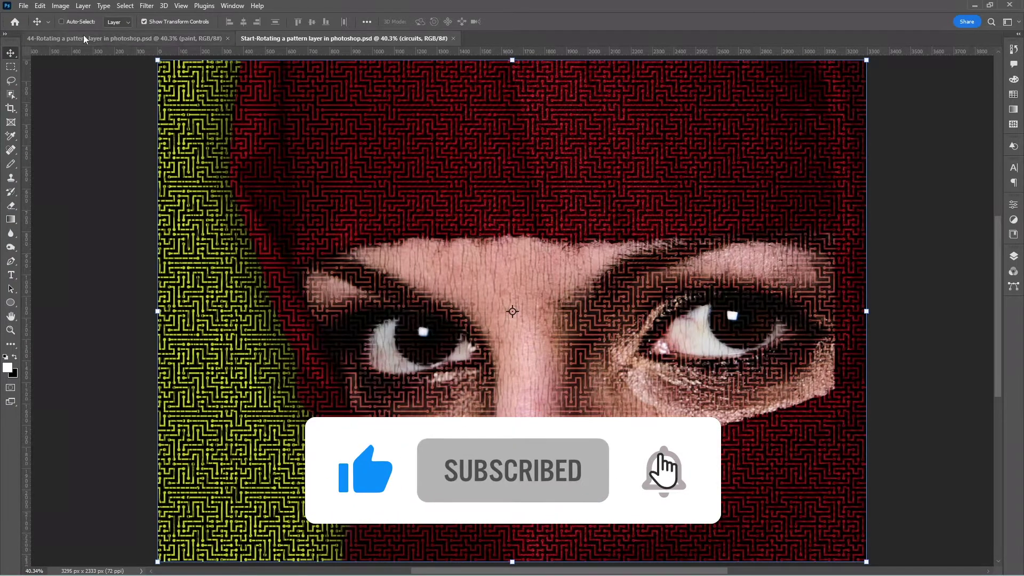
Try a -45° angle for the circuits layer's pattern fill and cancel the change
{"action": "left_click", "coordinate": [61, 38]}
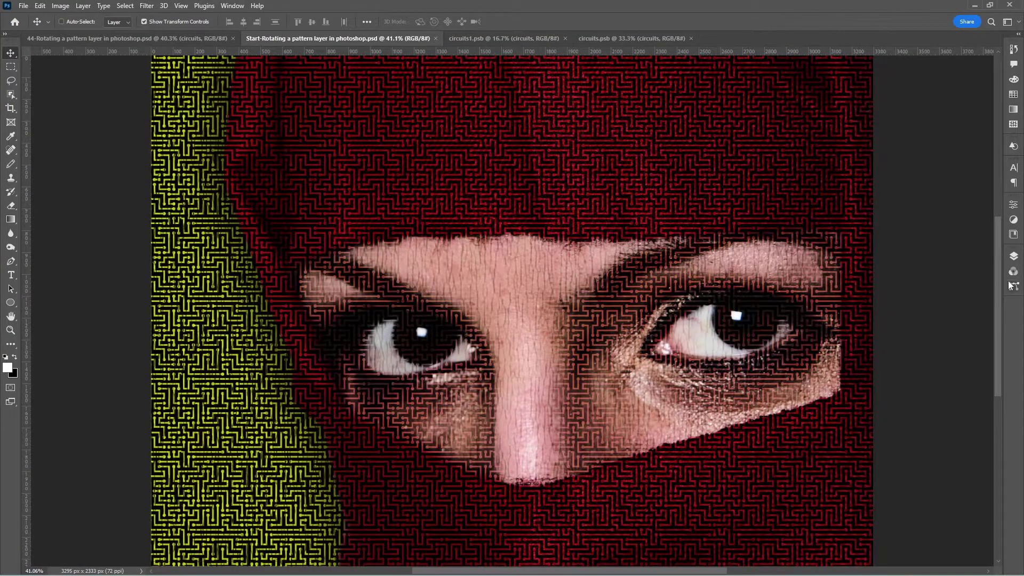
{"action": "left_click", "coordinate": [1014, 256]}
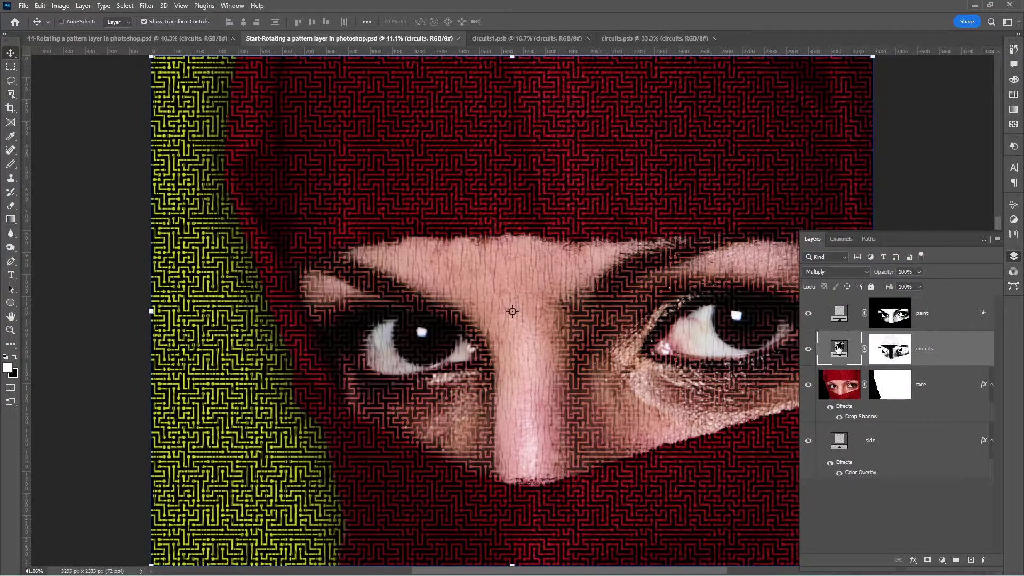
{"action": "double_click", "coordinate": [839, 348]}
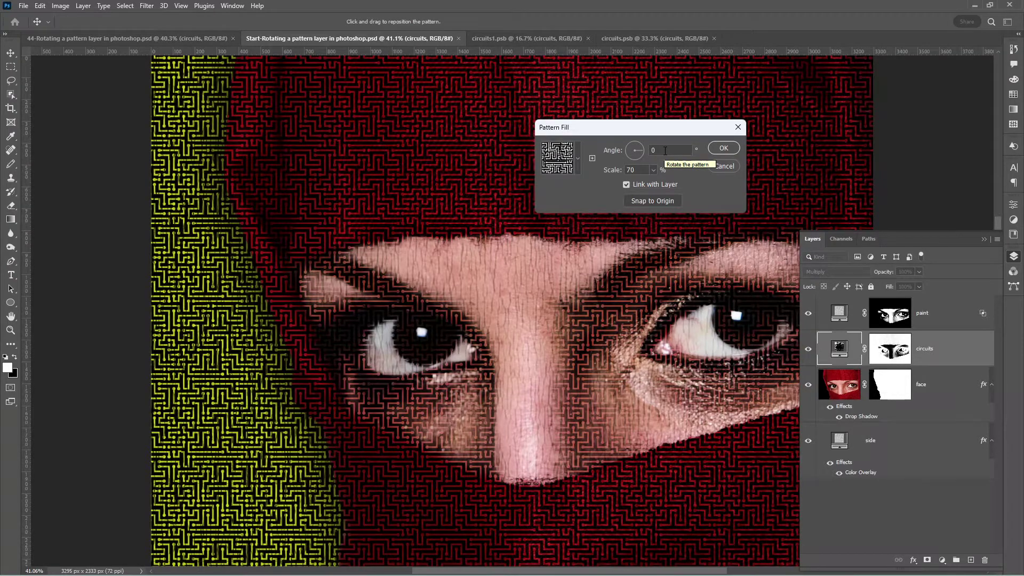
{"action": "double_click", "coordinate": [666, 151]}
{"action": "type", "text": "-45"}
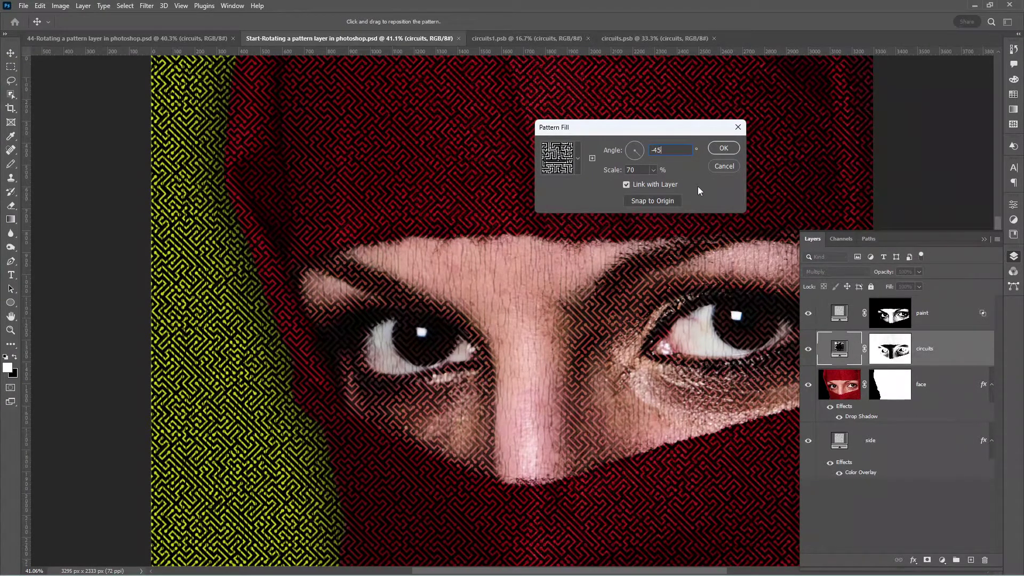
{"action": "left_click", "coordinate": [724, 167]}
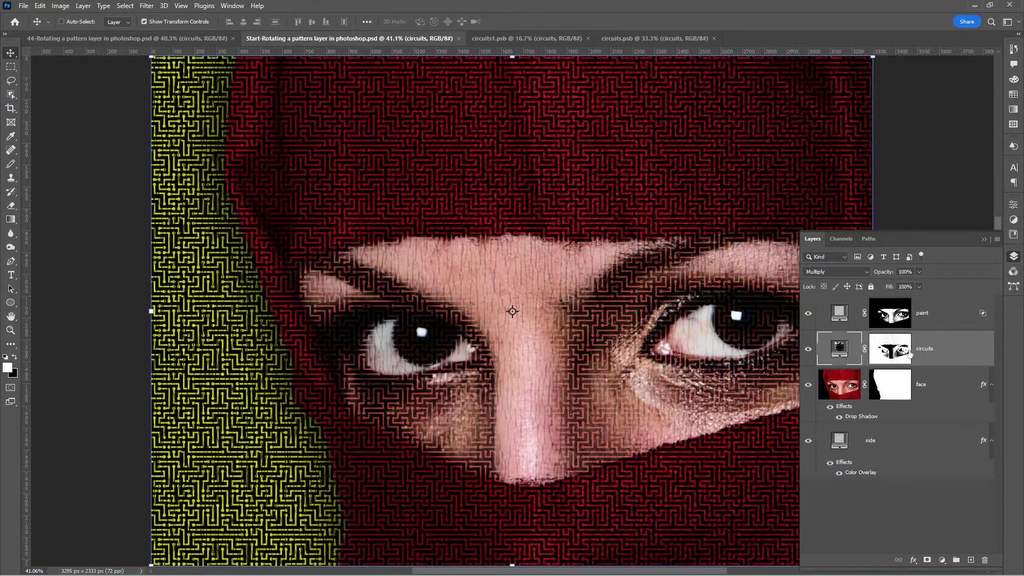
Move the circuits layer's mask onto the side layer and set the circuits layer's blend mode to Normal
{"action": "left_click_drag", "start_coordinate": [910, 354], "coordinate": [902, 447]}
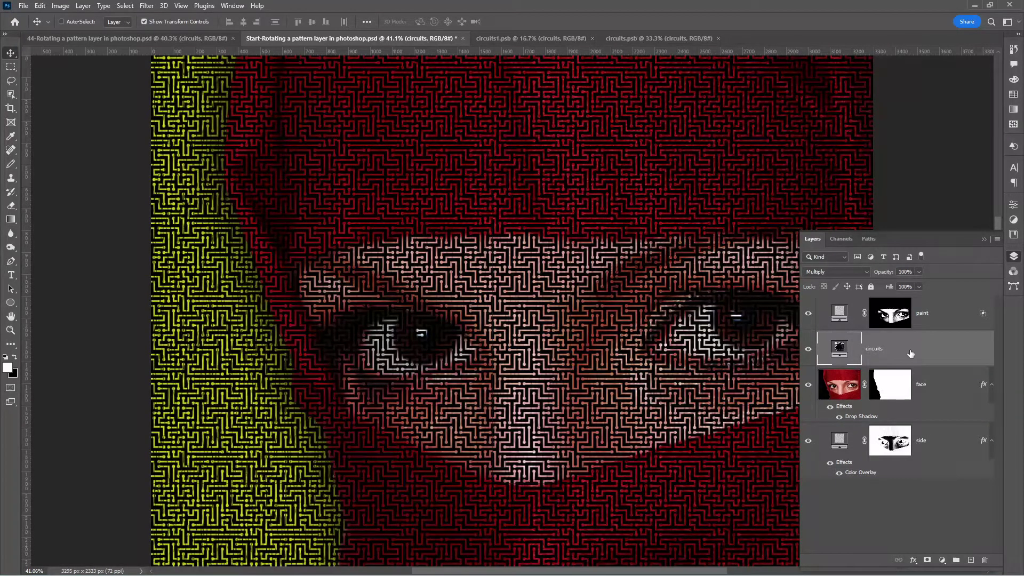
{"action": "key", "text": "m"}
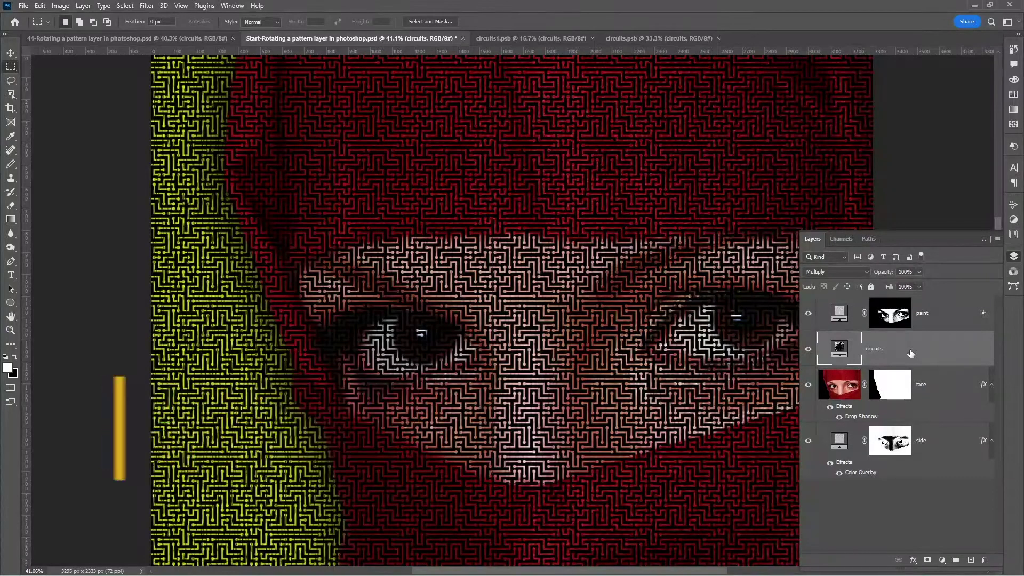
{"action": "key", "text": "shift+alt+n"}
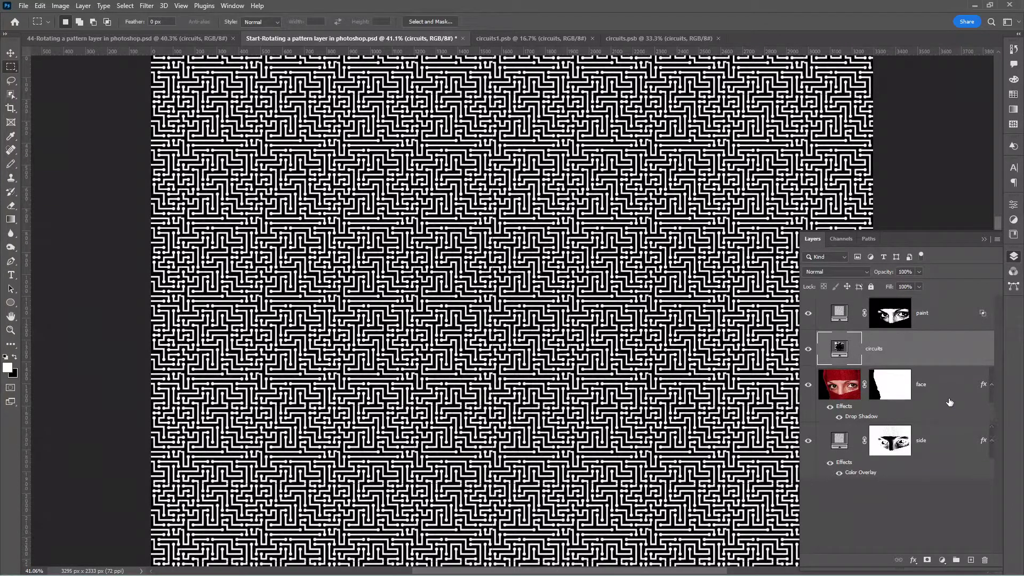
Convert the circuits pattern layer to a smart object
{"action": "left_click", "coordinate": [998, 239]}
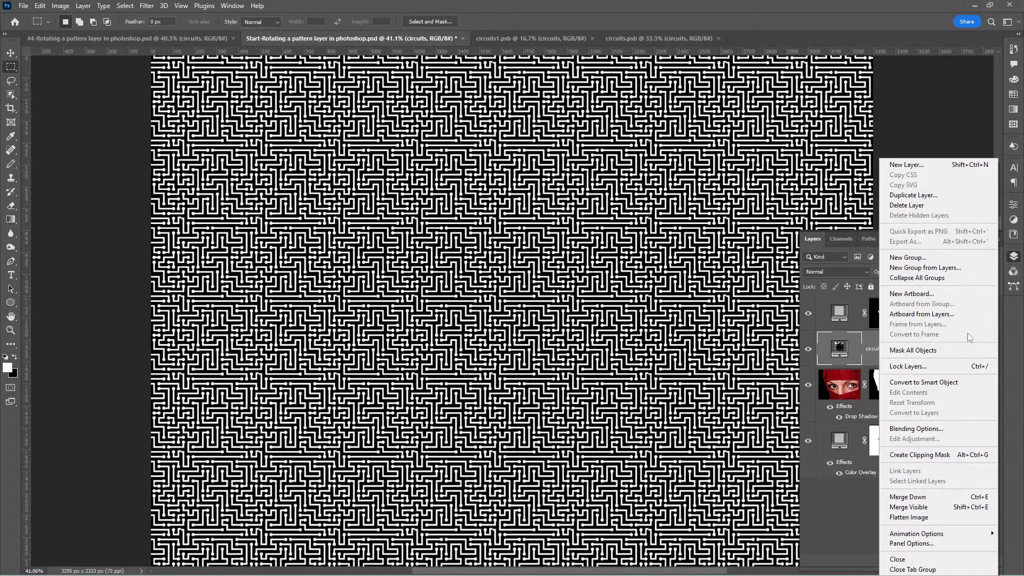
{"action": "left_click", "coordinate": [959, 383]}
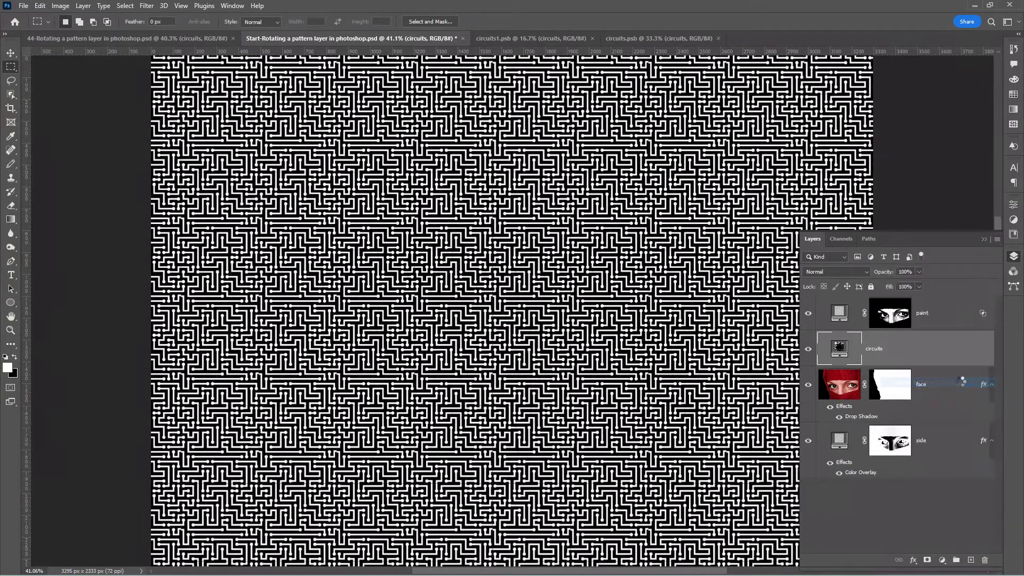
{"action": "scroll", "coordinate": [492, 211], "scroll_direction": "down", "scroll_amount": 2}
{"action": "scroll", "coordinate": [492, 211], "scroll_direction": "down", "scroll_amount": 1}
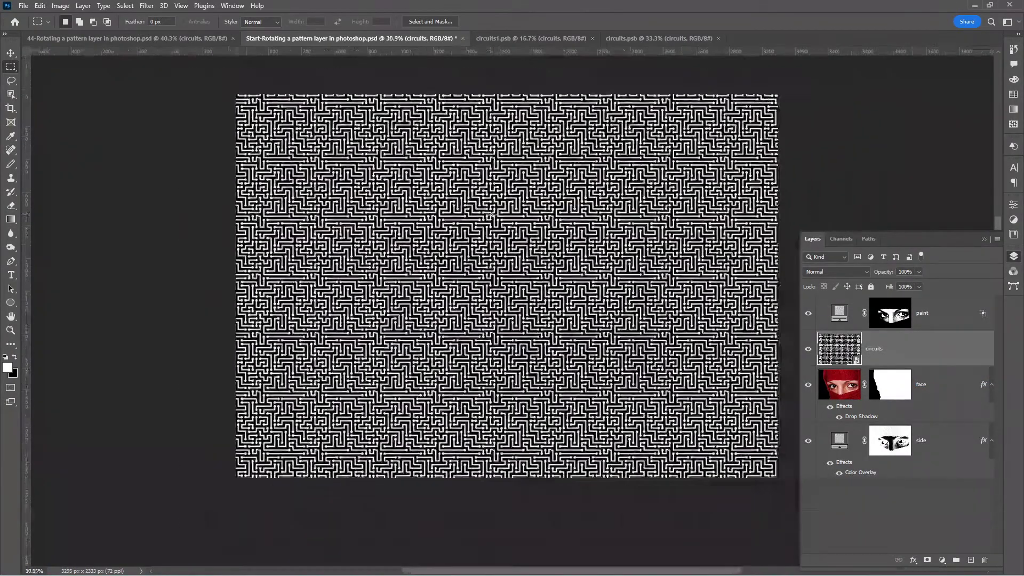
Try rotating the circuits smart object to -30° with Free Transform and cancel the rotation
{"action": "left_click", "coordinate": [39, 6]}
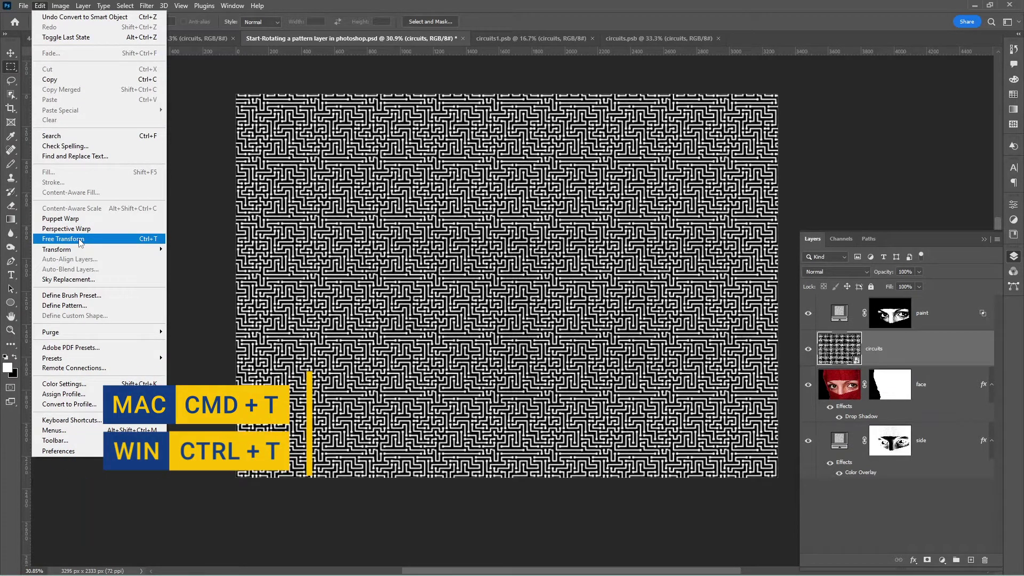
{"action": "left_click", "coordinate": [79, 241]}
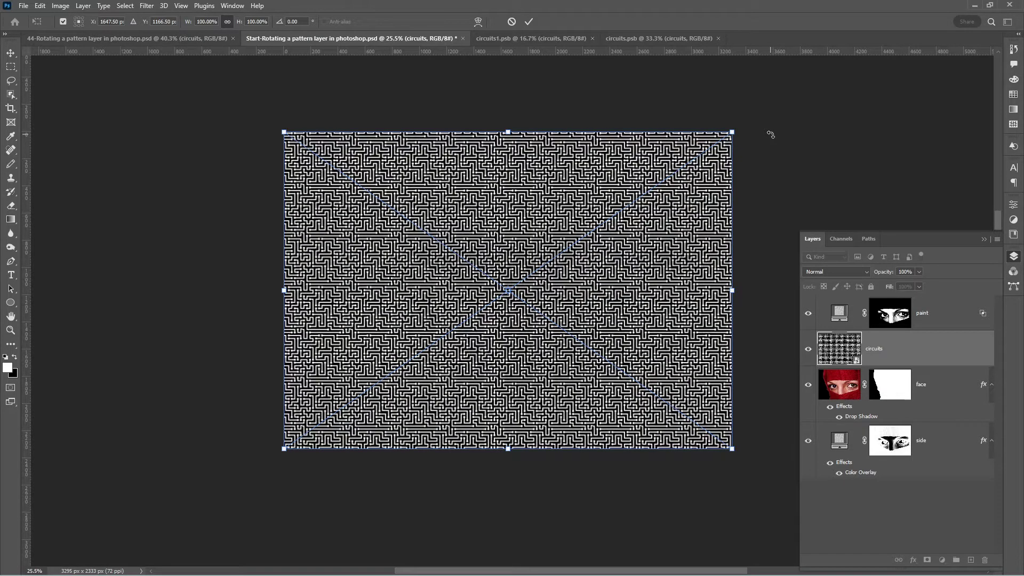
{"action": "left_click_drag", "start_coordinate": [771, 135], "coordinate": [666, 43]}
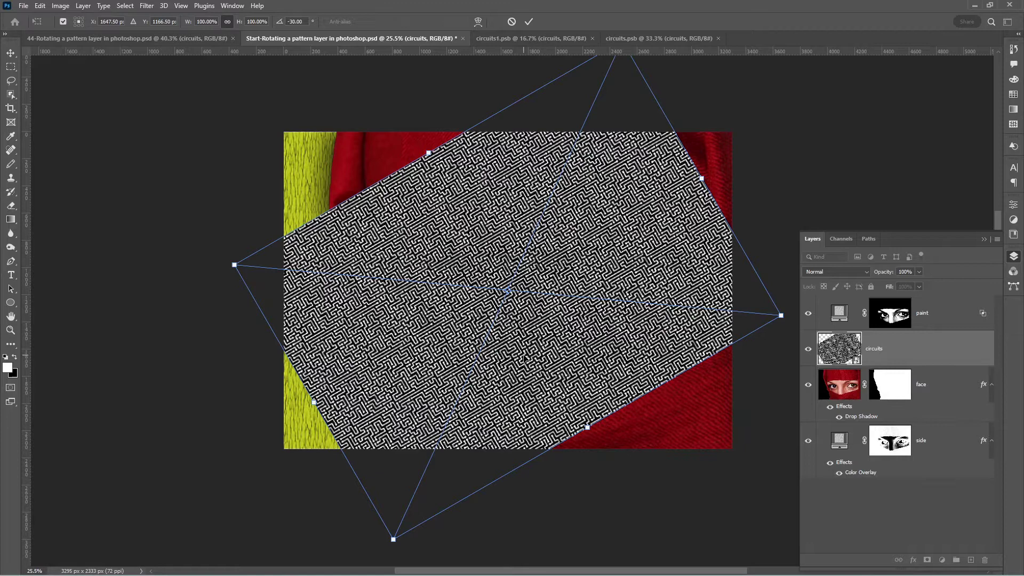
{"action": "key", "text": "Escape"}
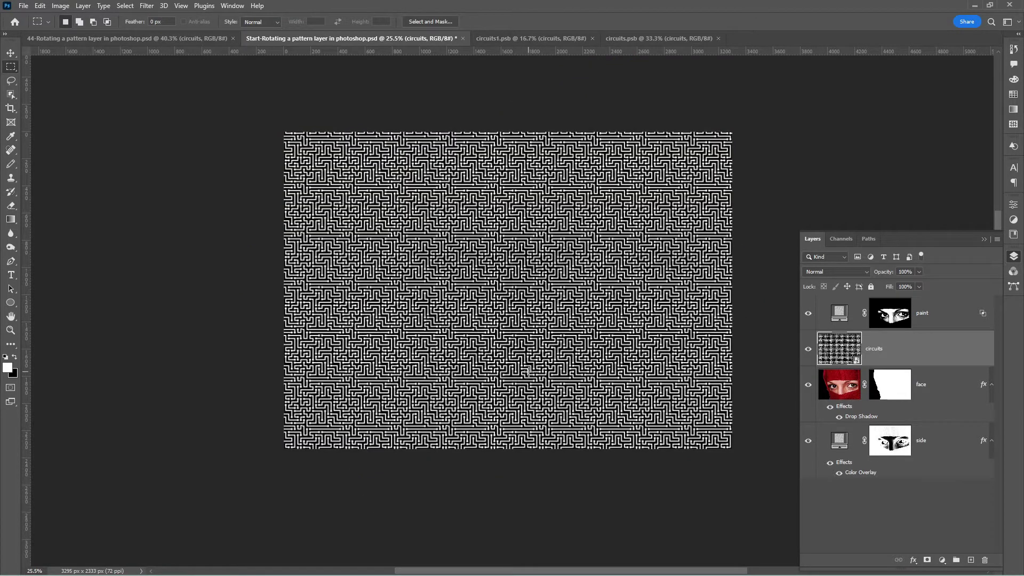
Enlarge the canvas inside the circuits smart object to 200 percent width and height, and save and close its contents
{"action": "double_click", "coordinate": [834, 355]}
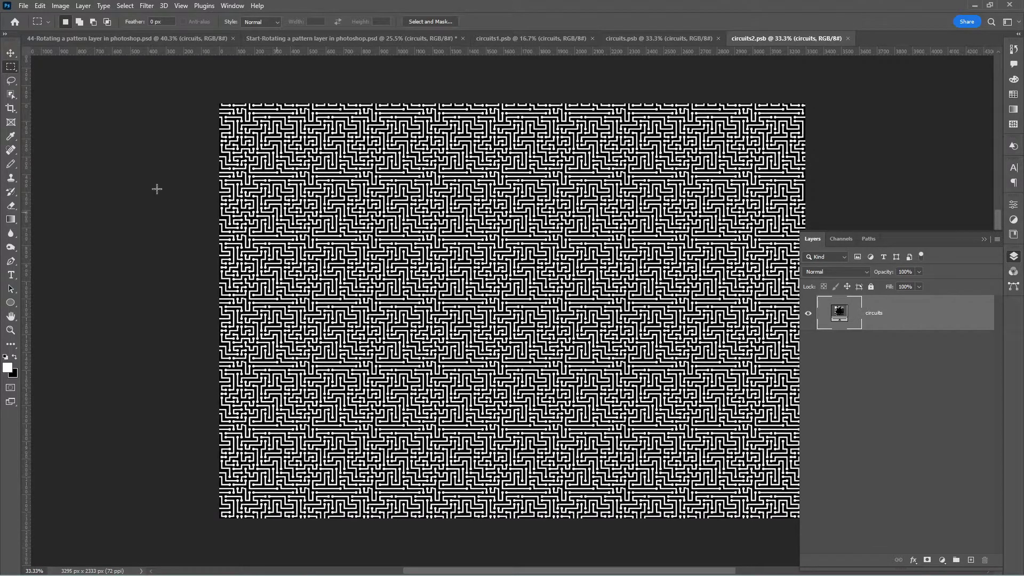
{"action": "left_click", "coordinate": [61, 6]}
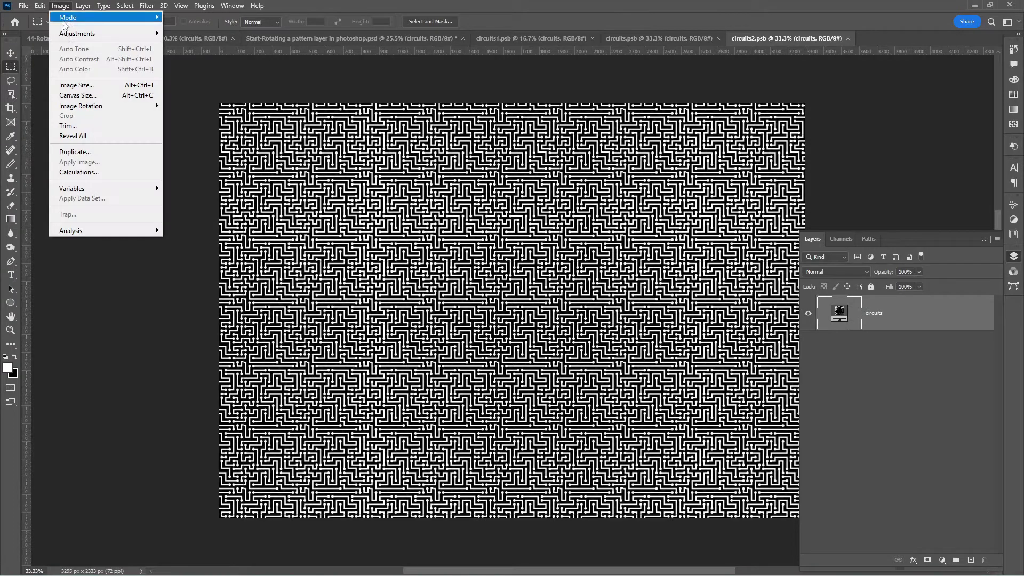
{"action": "left_click", "coordinate": [86, 96]}
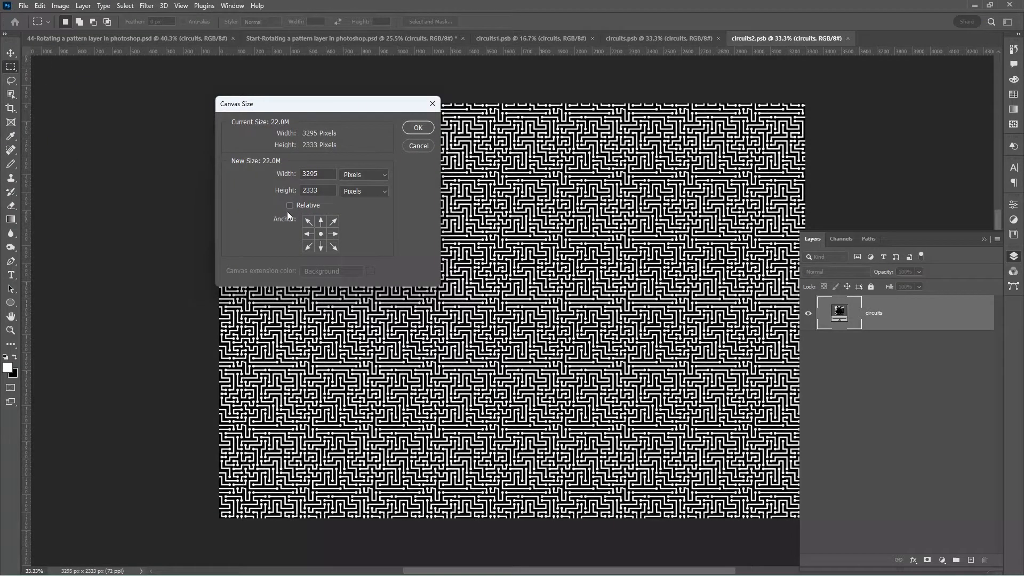
{"action": "left_click", "coordinate": [376, 177]}
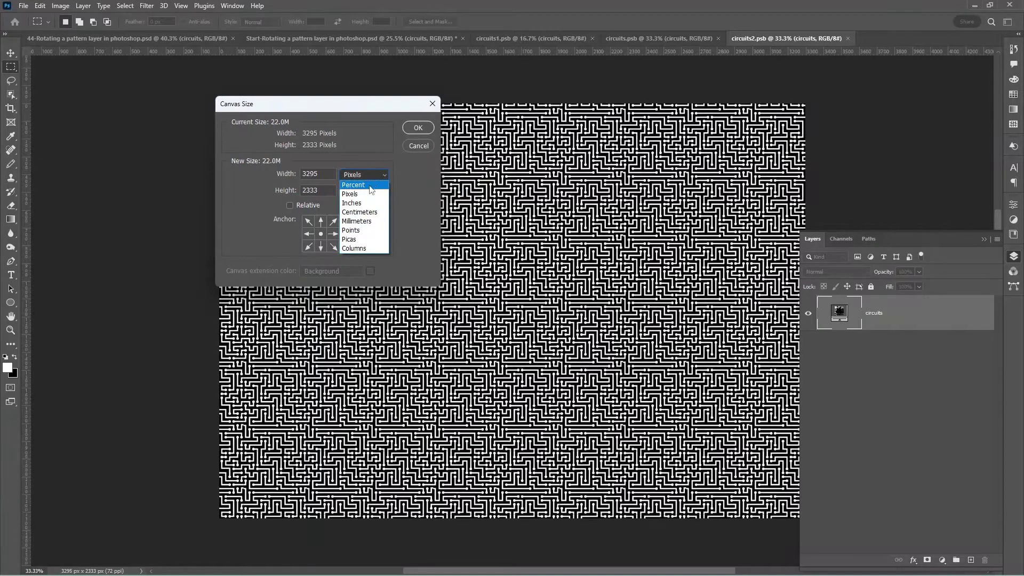
{"action": "left_click", "coordinate": [370, 186]}
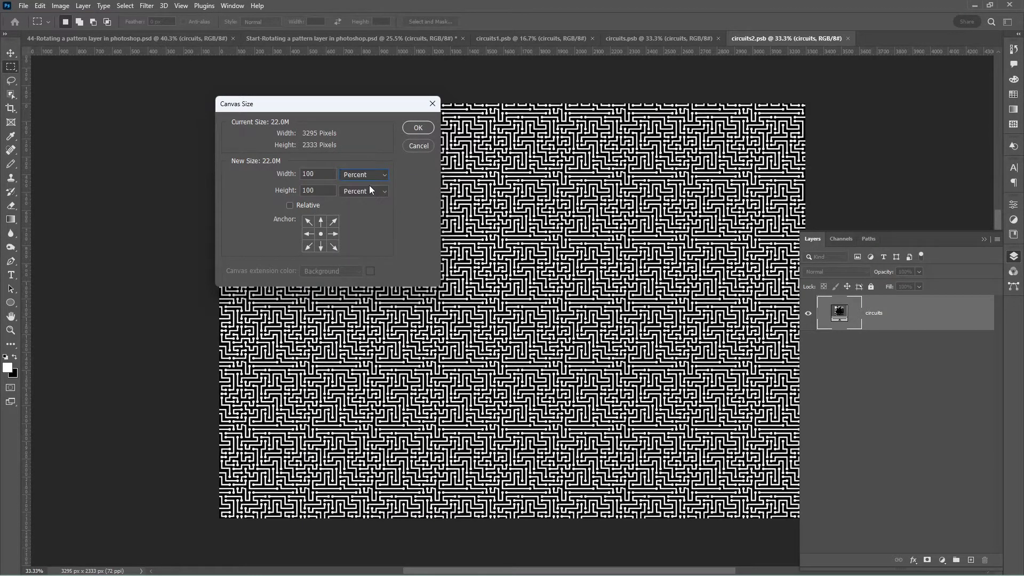
{"action": "double_click", "coordinate": [319, 175]}
{"action": "type", "text": "200"}
{"action": "key", "text": "Tab"}
{"action": "type", "text": "200"}
{"action": "left_click", "coordinate": [417, 128]}
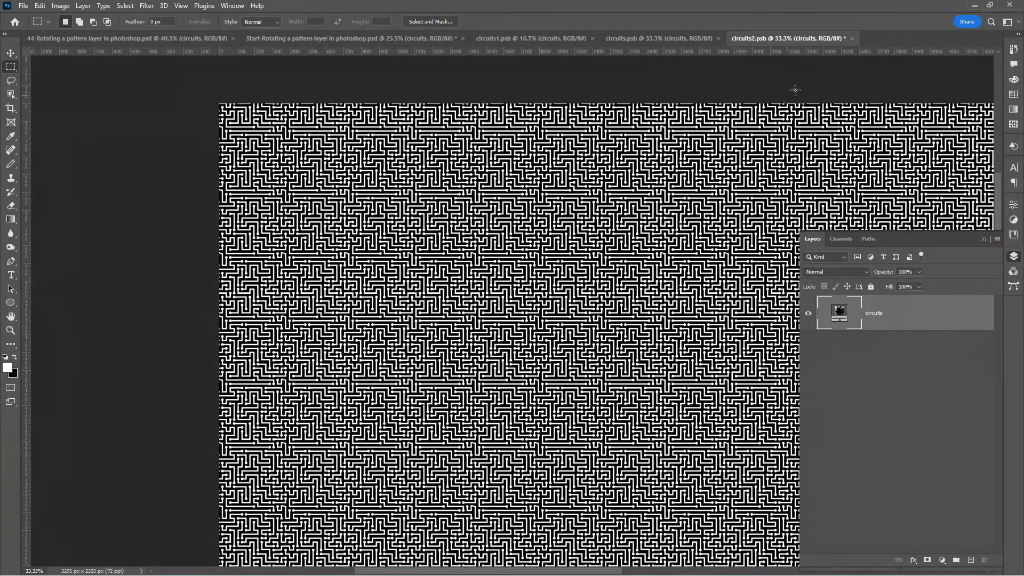
{"action": "left_click", "coordinate": [852, 38]}
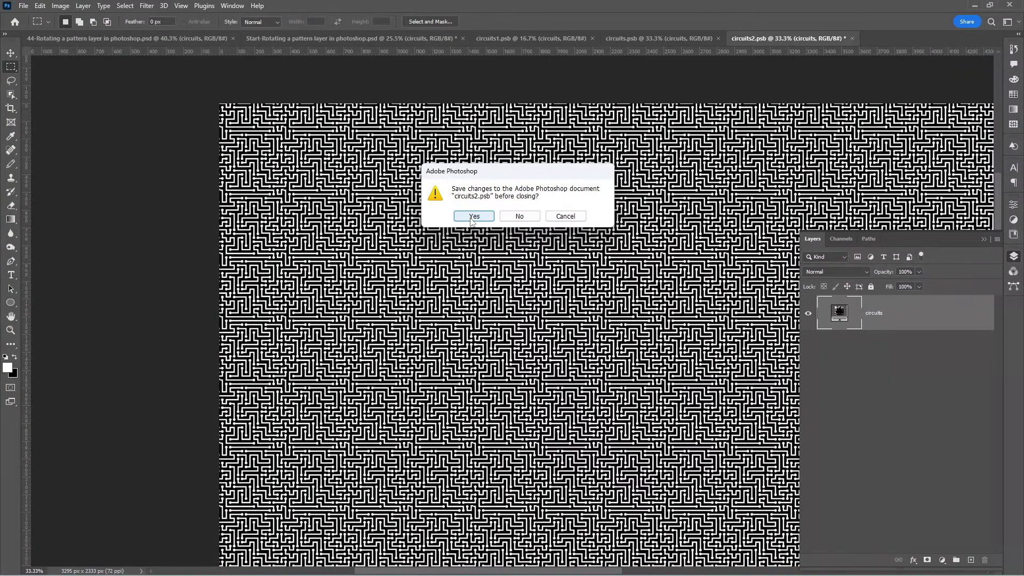
{"action": "left_click", "coordinate": [473, 216]}
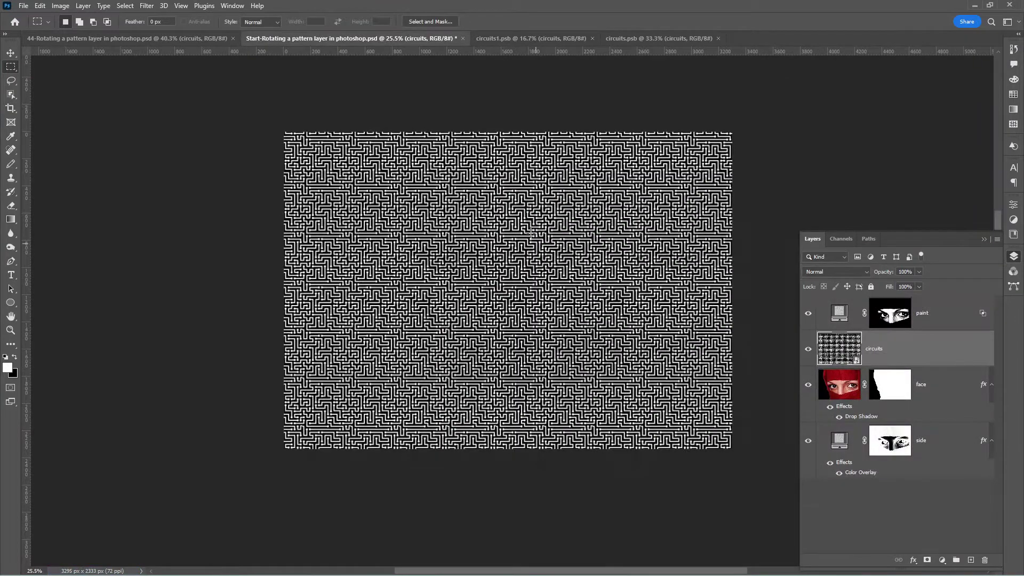
Rotate the circuits smart object to -45° with Free Transform
{"action": "scroll", "coordinate": [465, 235], "scroll_direction": "down", "scroll_amount": 2}
{"action": "key", "text": "ctrl+t"}
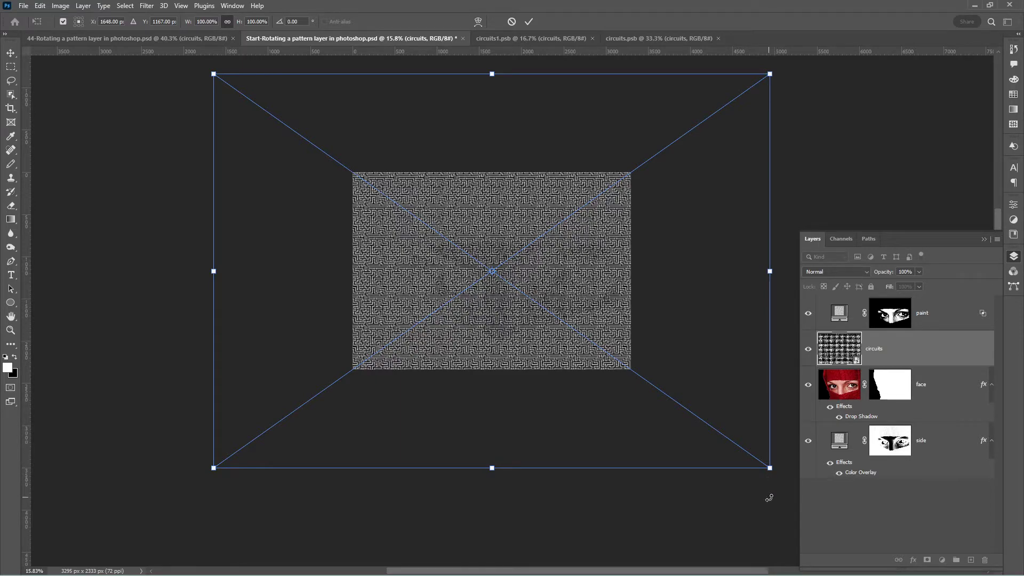
{"action": "left_click_drag", "start_coordinate": [299, 22], "coordinate": [281, 21]}
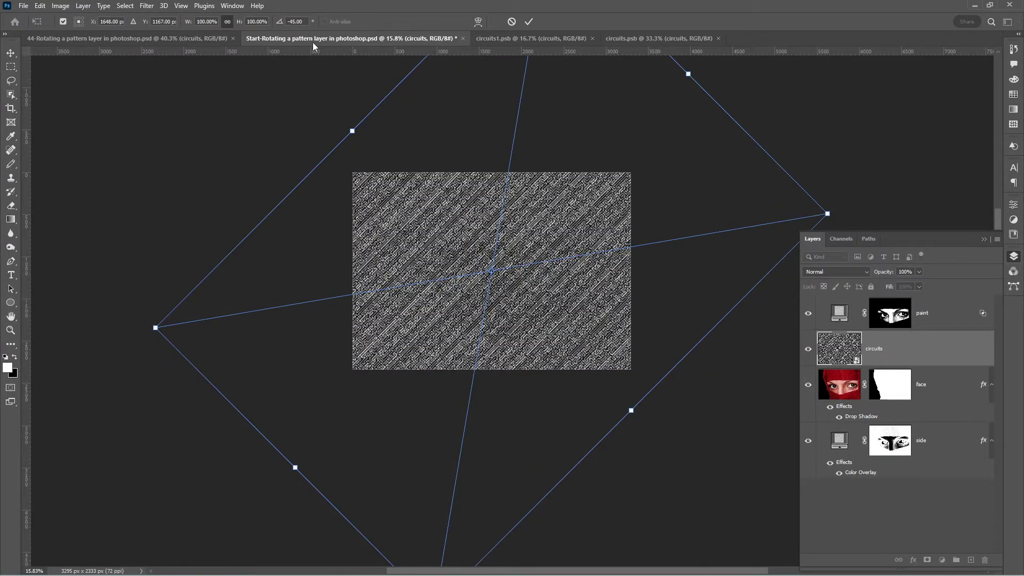
{"action": "key", "text": "Return"}
{"action": "key", "text": "m"}
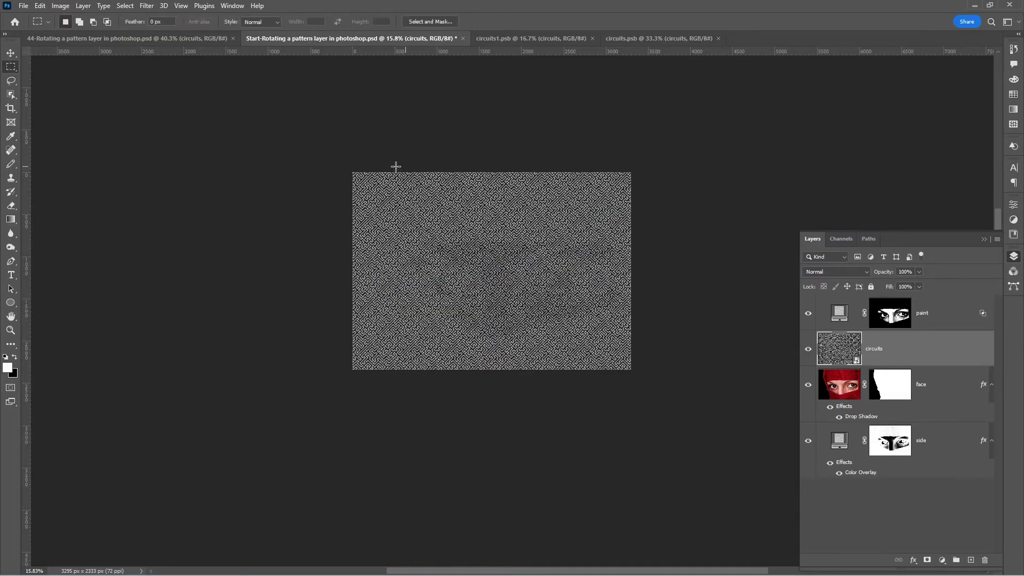
Set the circuits layer's blend mode to Multiply and move the side layer's mask back onto it
{"action": "scroll", "coordinate": [451, 206], "scroll_direction": "up", "scroll_amount": 5}
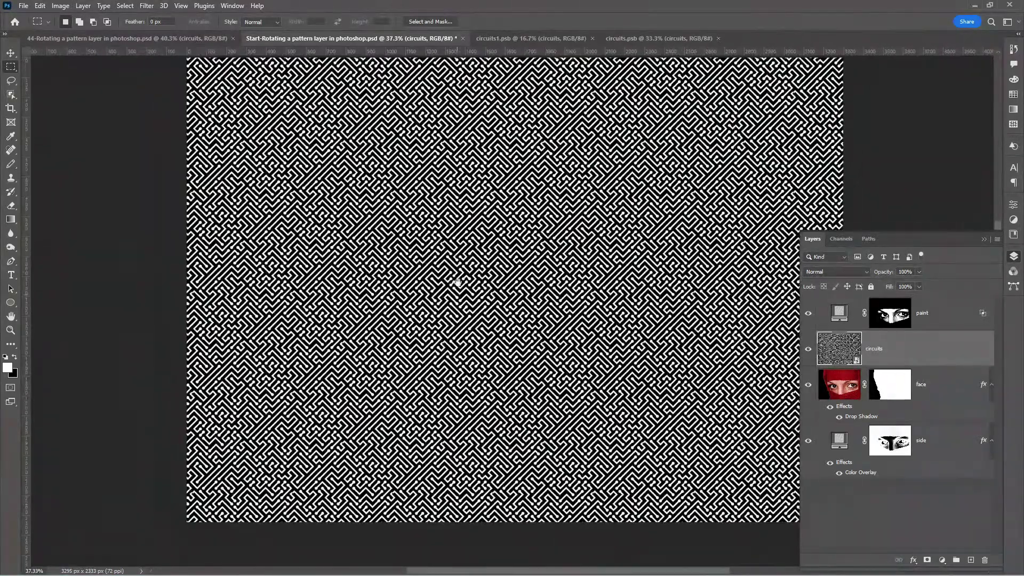
{"action": "left_click_drag", "start_coordinate": [458, 283], "coordinate": [451, 297]}
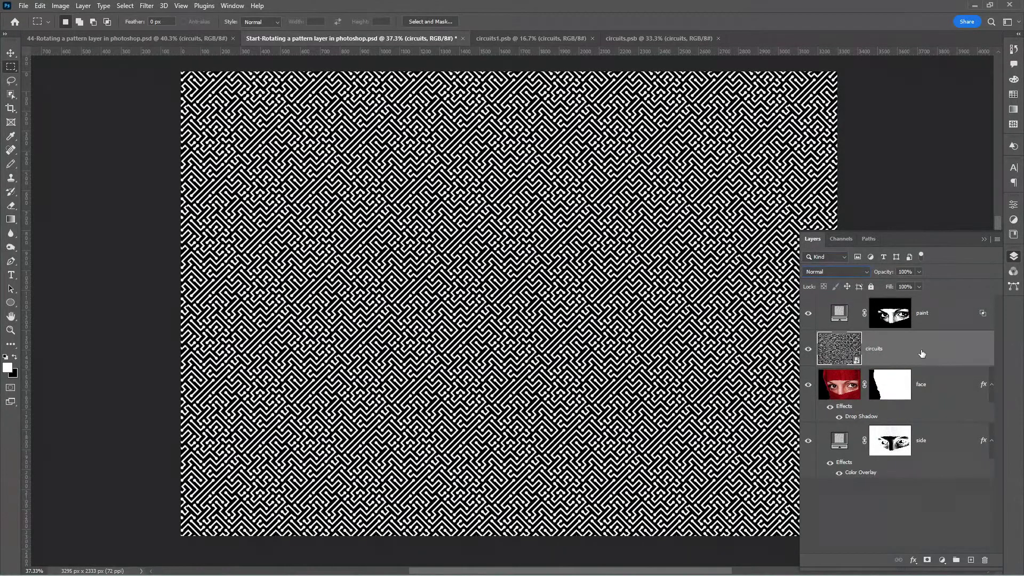
{"action": "left_click", "coordinate": [866, 271]}
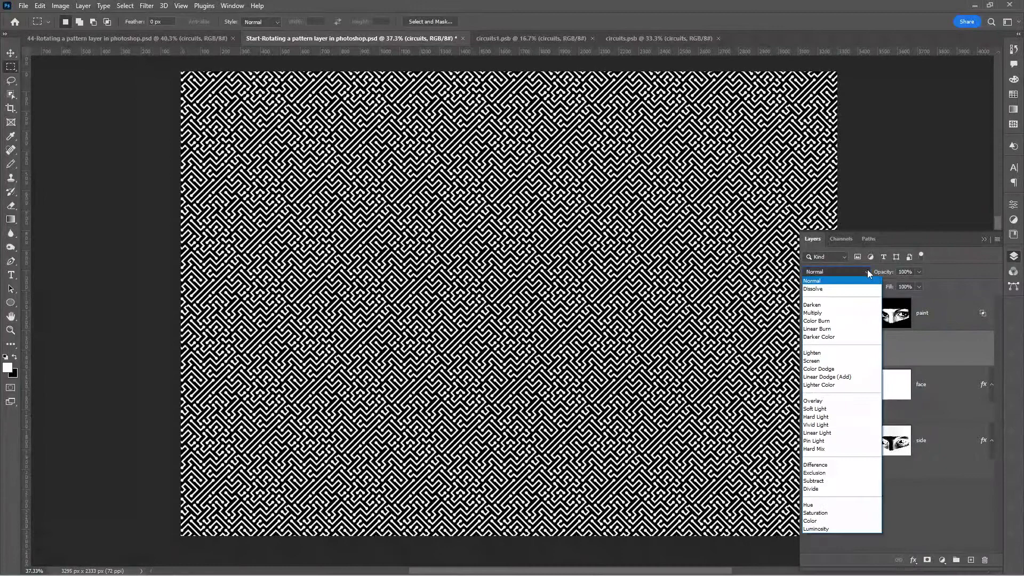
{"action": "left_click", "coordinate": [839, 314]}
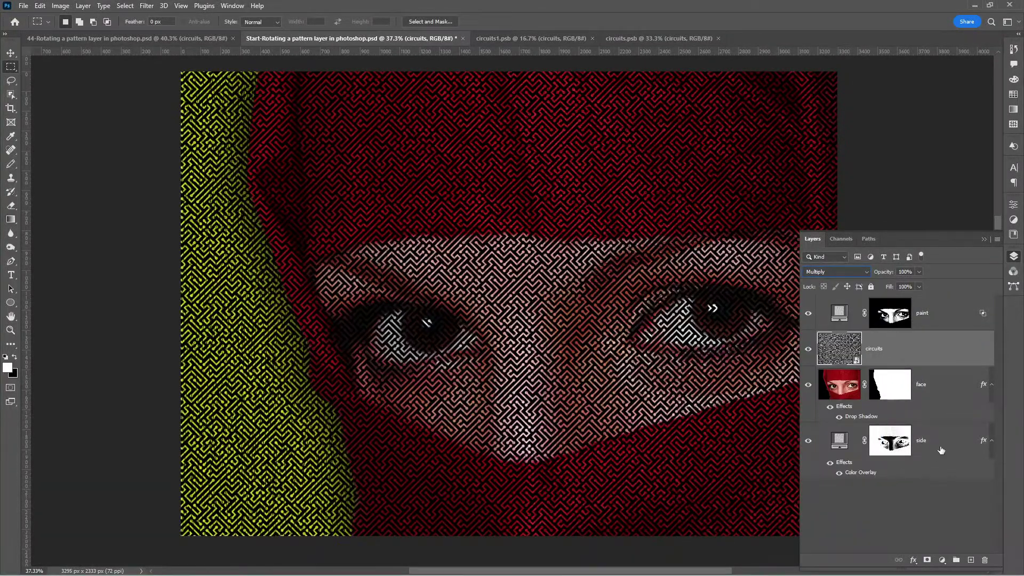
{"action": "left_click_drag", "start_coordinate": [898, 447], "coordinate": [899, 354]}
{"action": "key", "text": "F7"}
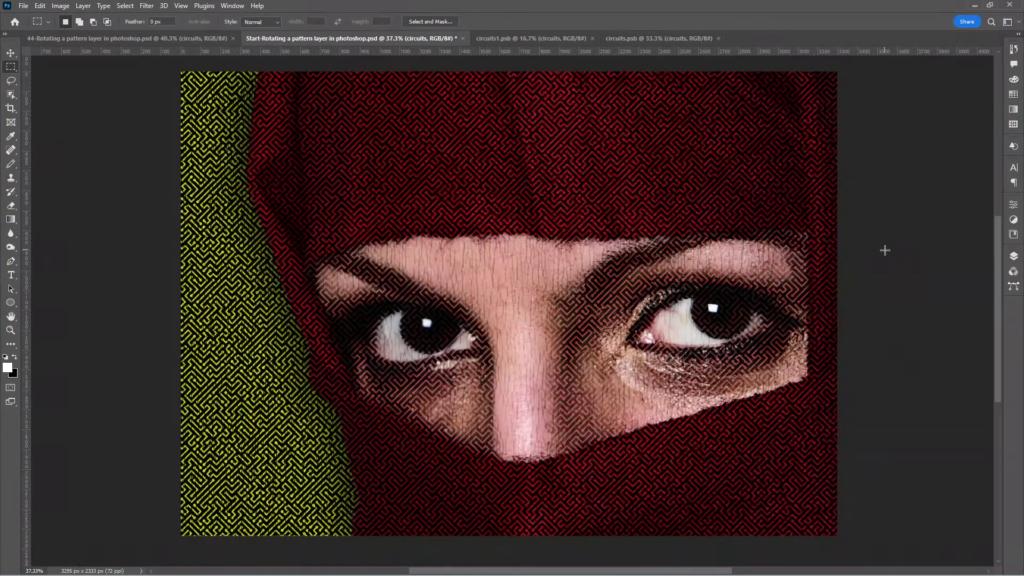